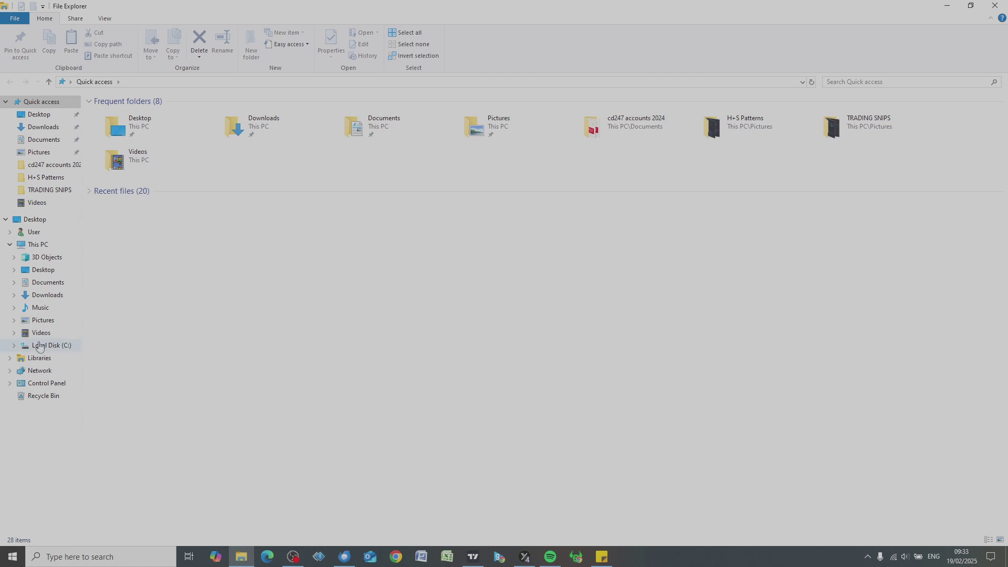
Browse This PC and then Local Disk (C:), then close File Explorer to reveal the desktop
{"action": "left_click", "coordinate": [37, 245]}
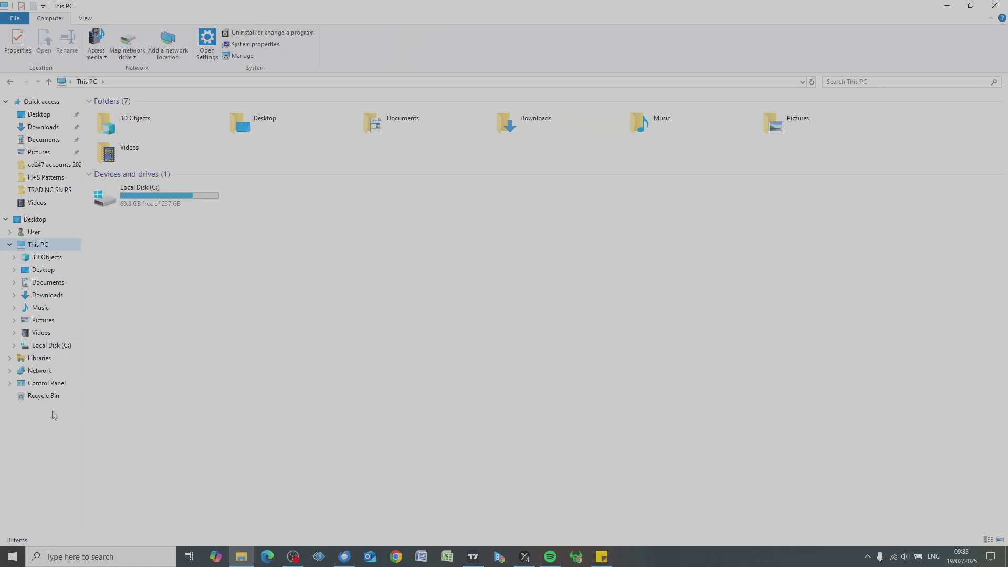
{"action": "left_click", "coordinate": [45, 347]}
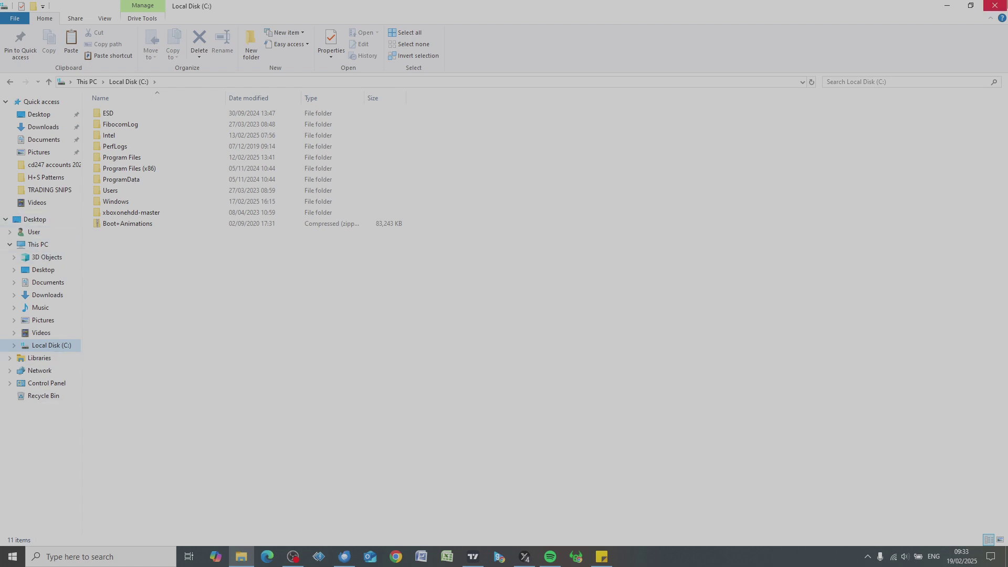
{"action": "left_click", "coordinate": [995, 5]}
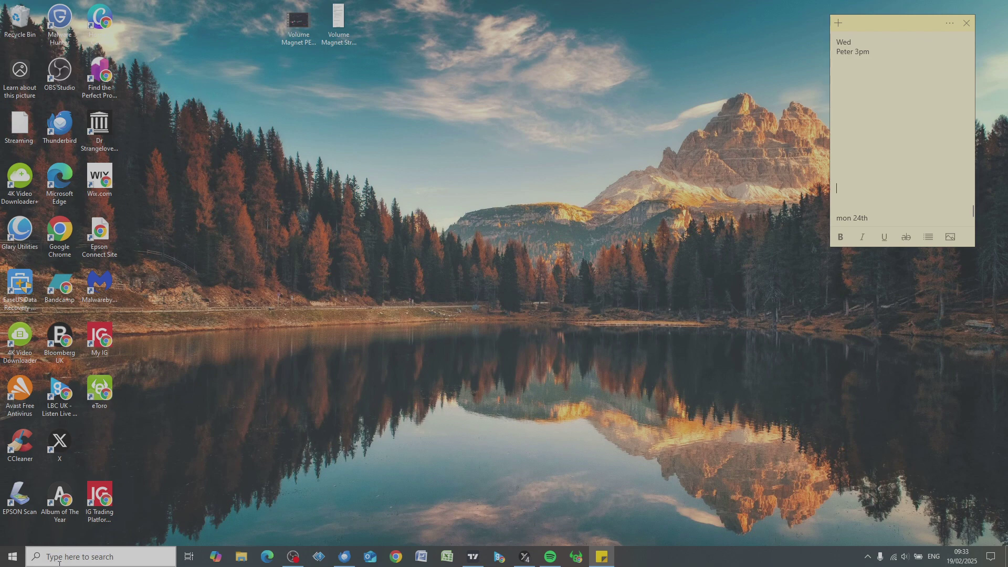
Search Windows for 'file' and launch File Explorer from the best-match result
{"action": "left_click", "coordinate": [112, 557]}
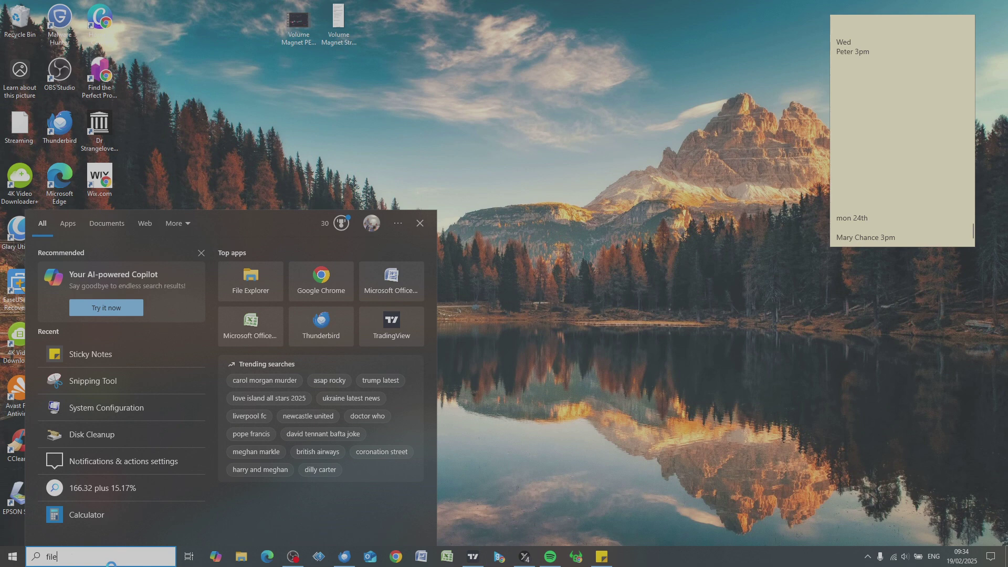
{"action": "type", "text": "file"}
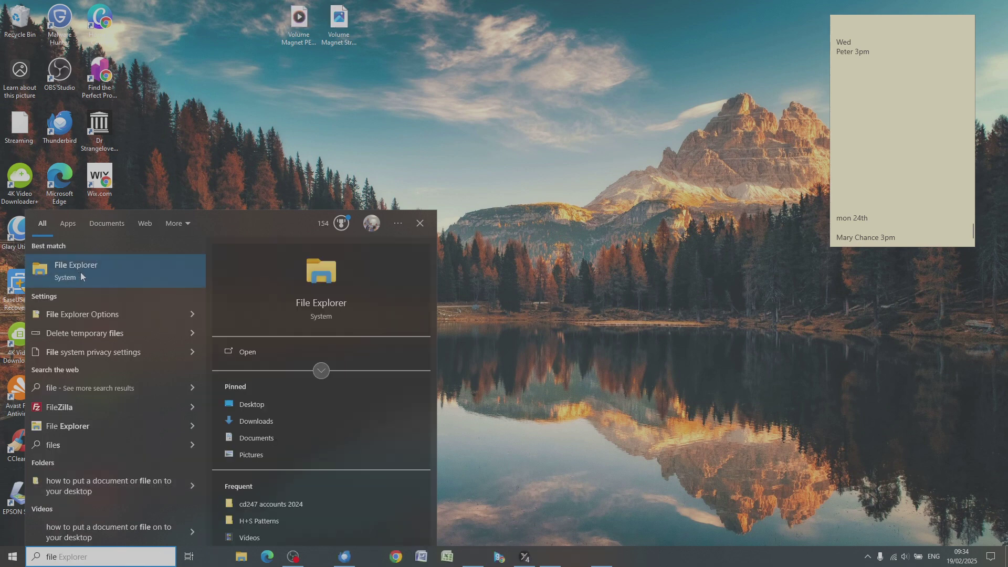
{"action": "right_click", "coordinate": [65, 272]}
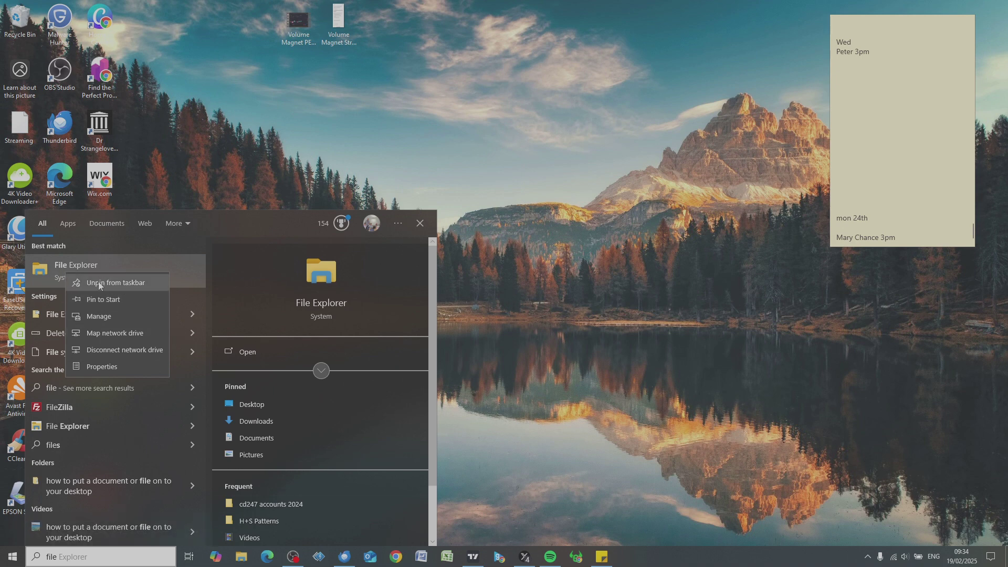
{"action": "left_click", "coordinate": [61, 272]}
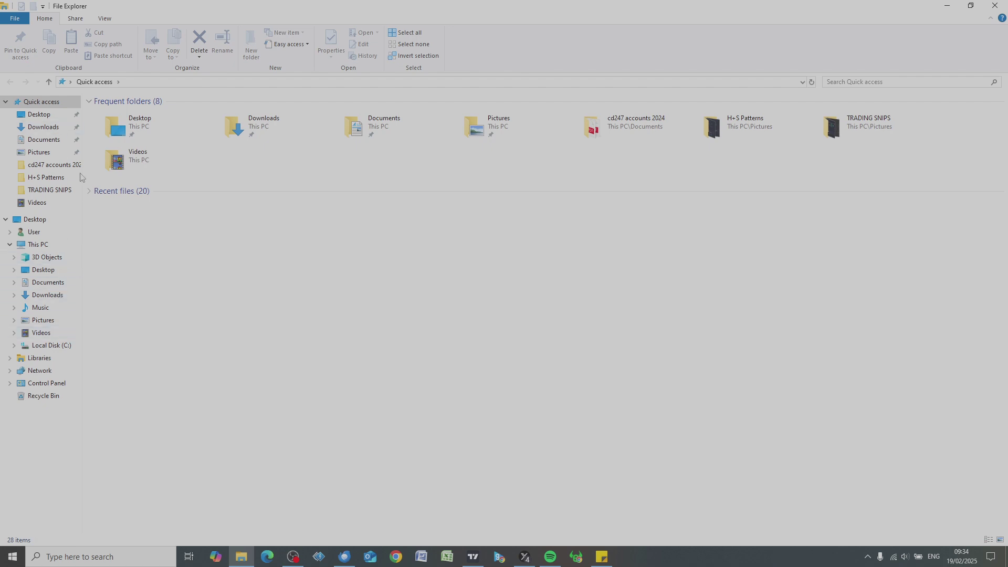
Turn the navigation pane off and back on via View > Navigation pane
{"action": "left_click", "coordinate": [100, 20]}
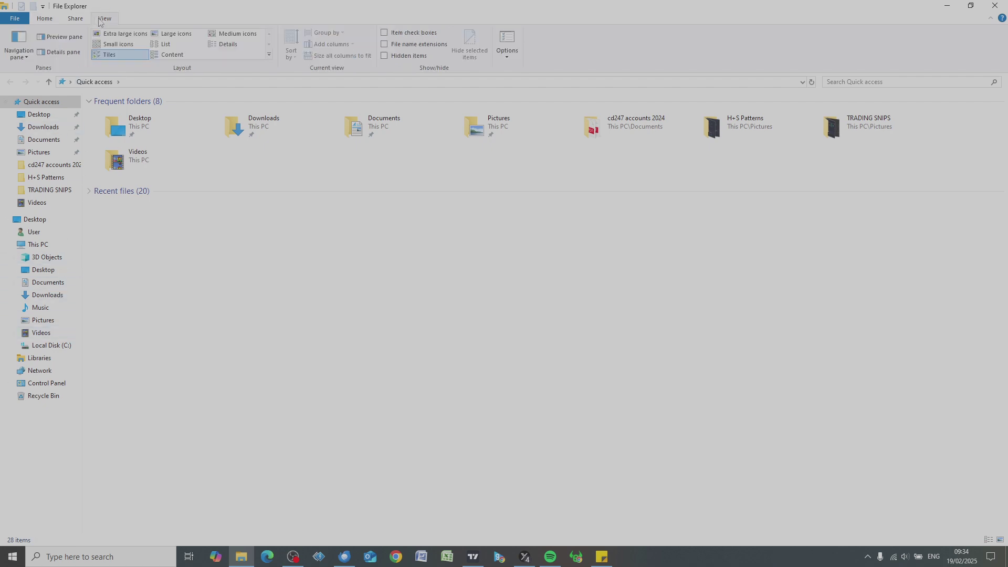
{"action": "left_click", "coordinate": [25, 55]}
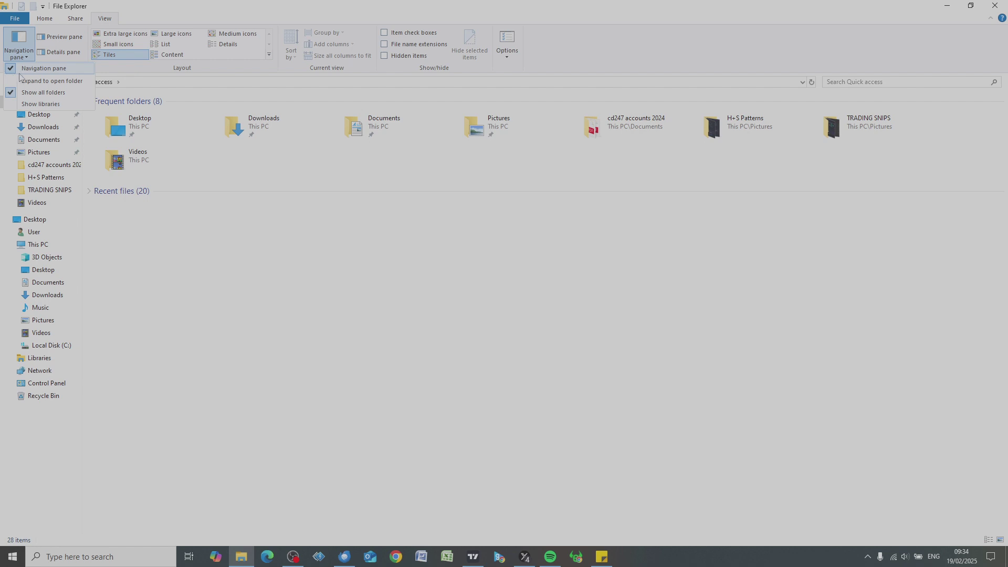
{"action": "left_click", "coordinate": [31, 69]}
{"action": "left_click", "coordinate": [22, 54]}
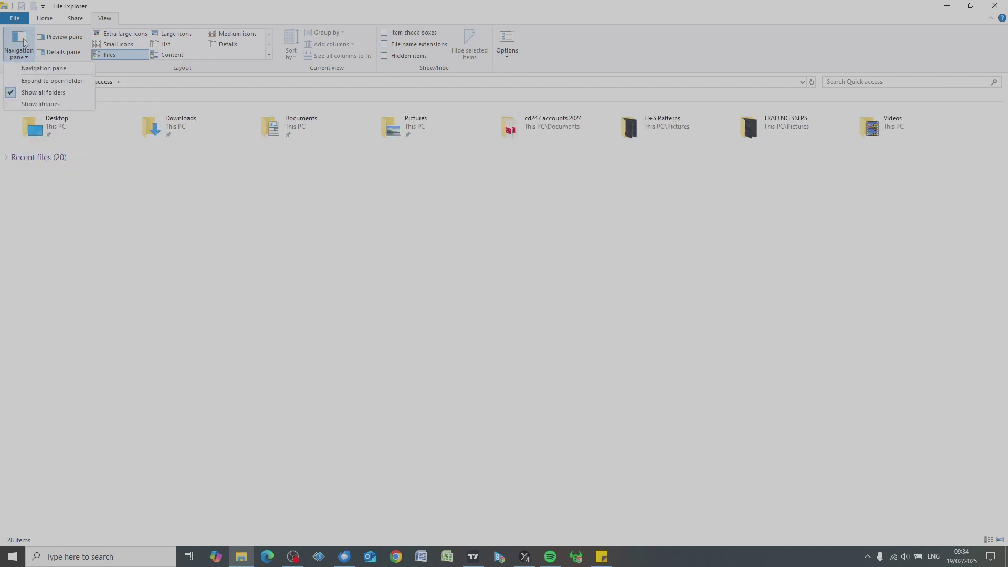
{"action": "left_click", "coordinate": [28, 68]}
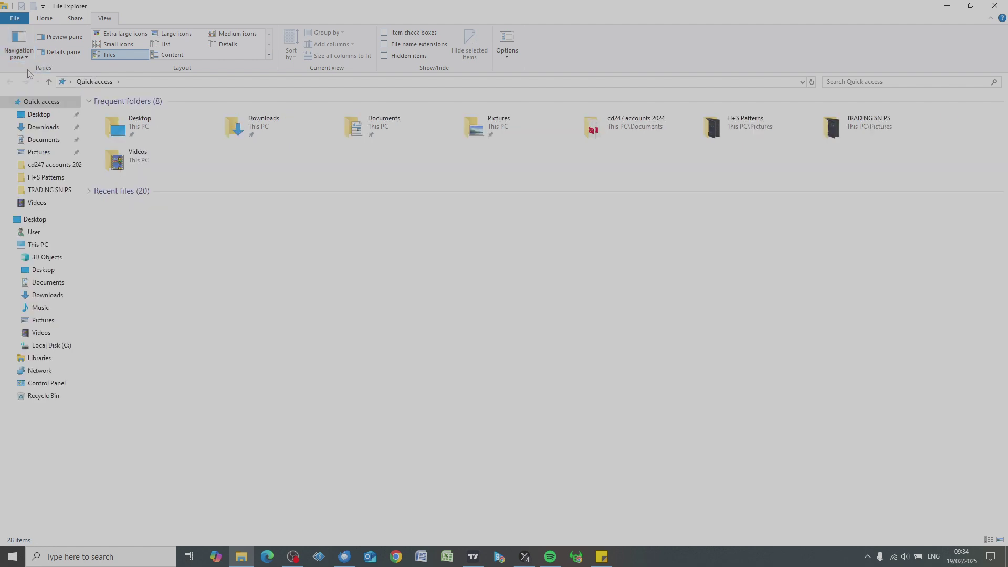
View Local Disk (C:)'s folders, then return to This PC listing 7 folders and the drive
{"action": "left_click", "coordinate": [53, 347]}
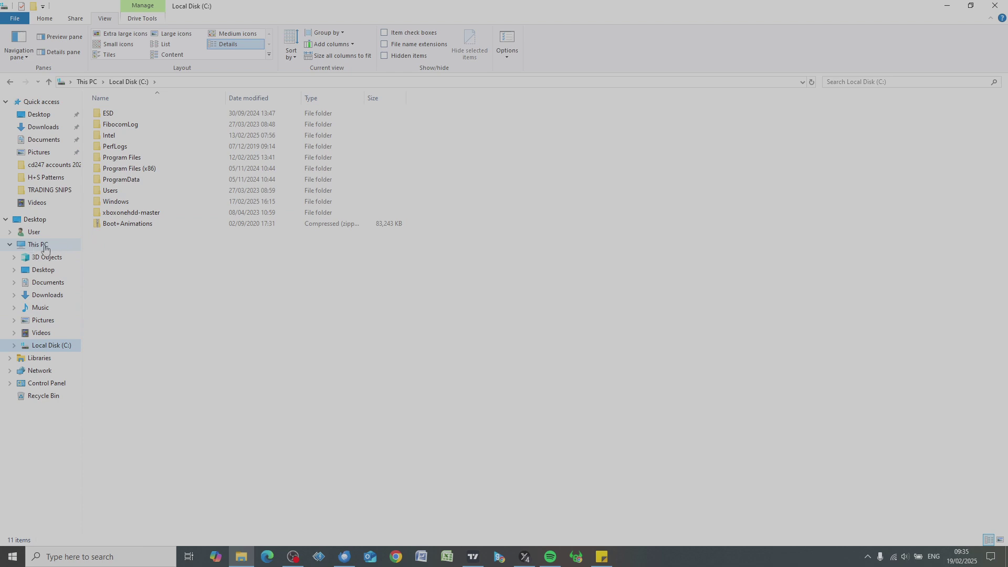
{"action": "left_click", "coordinate": [40, 247]}
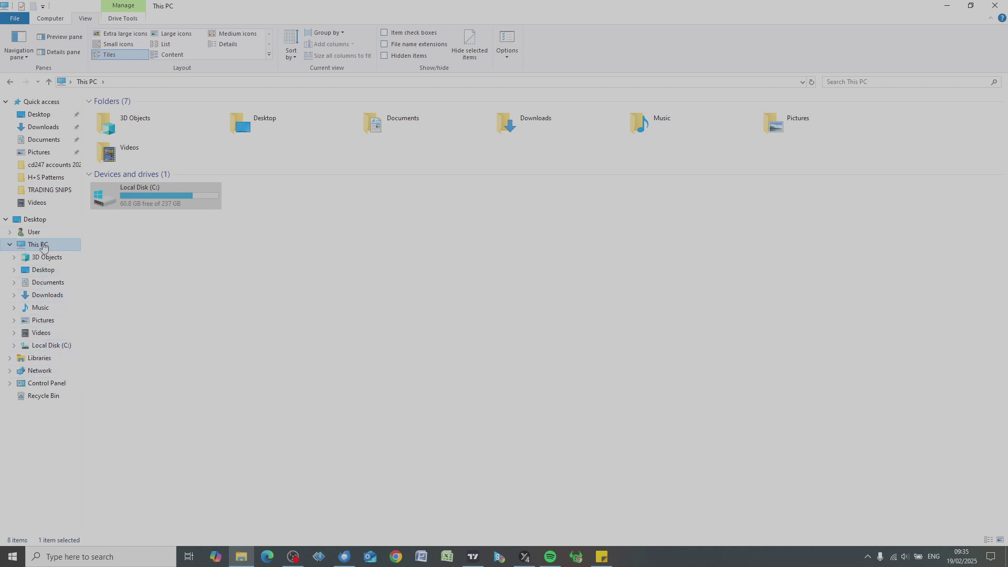
{"action": "left_click", "coordinate": [41, 244]}
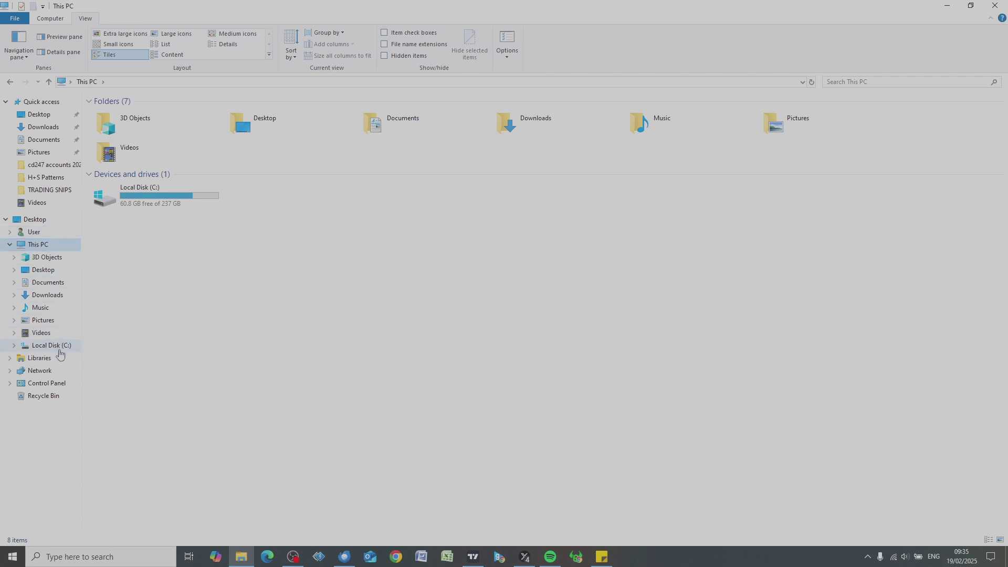
Revisit Local Disk (C:), go back to This PC, and collapse the This PC branch in the tree
{"action": "left_click", "coordinate": [51, 345]}
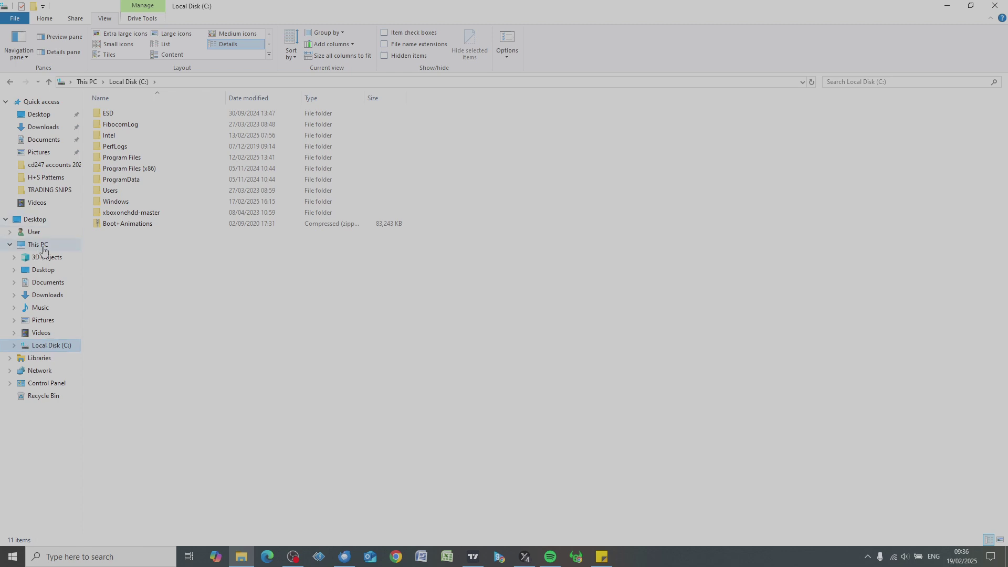
{"action": "left_click", "coordinate": [44, 247]}
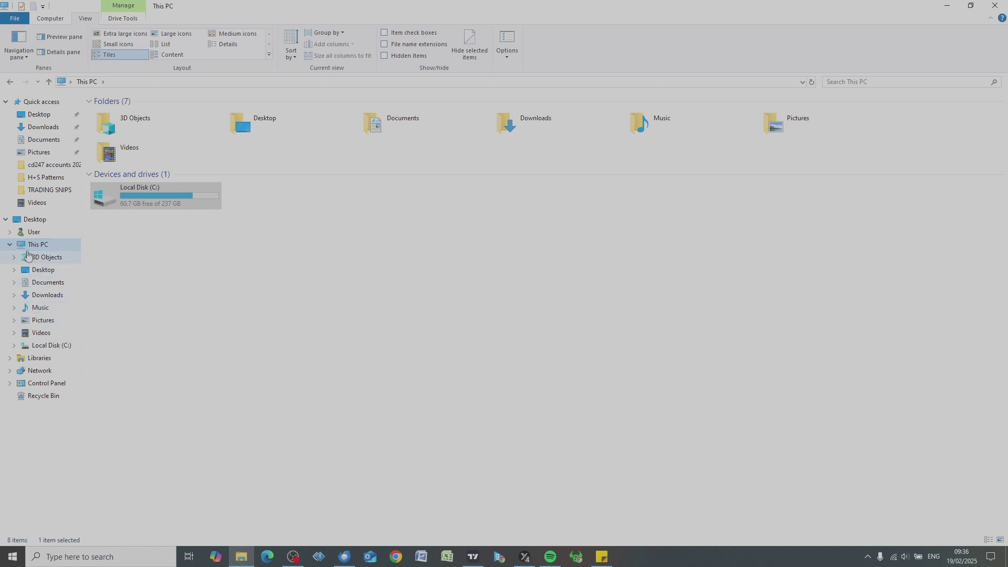
{"action": "left_click", "coordinate": [9, 245]}
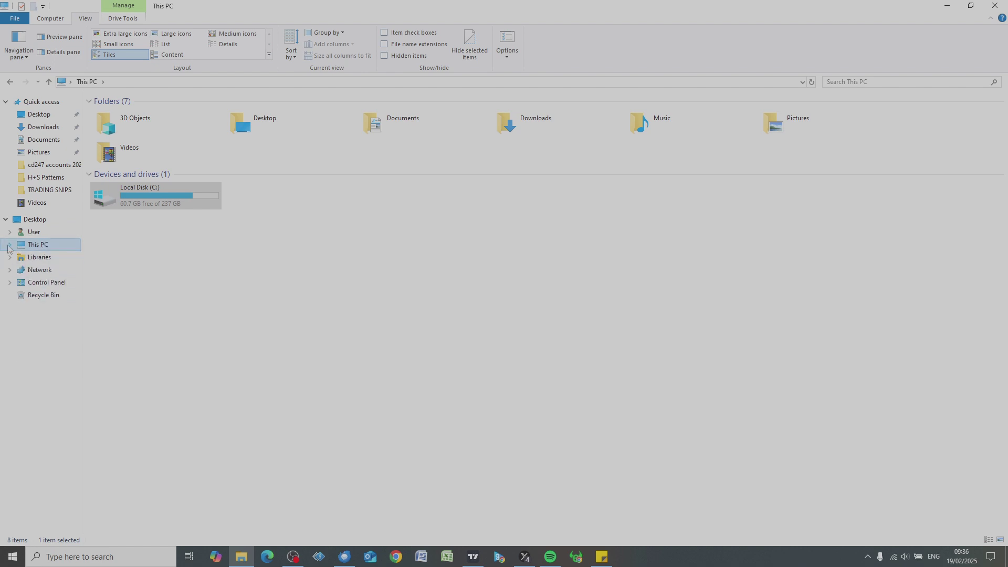
{"action": "left_click", "coordinate": [10, 245]}
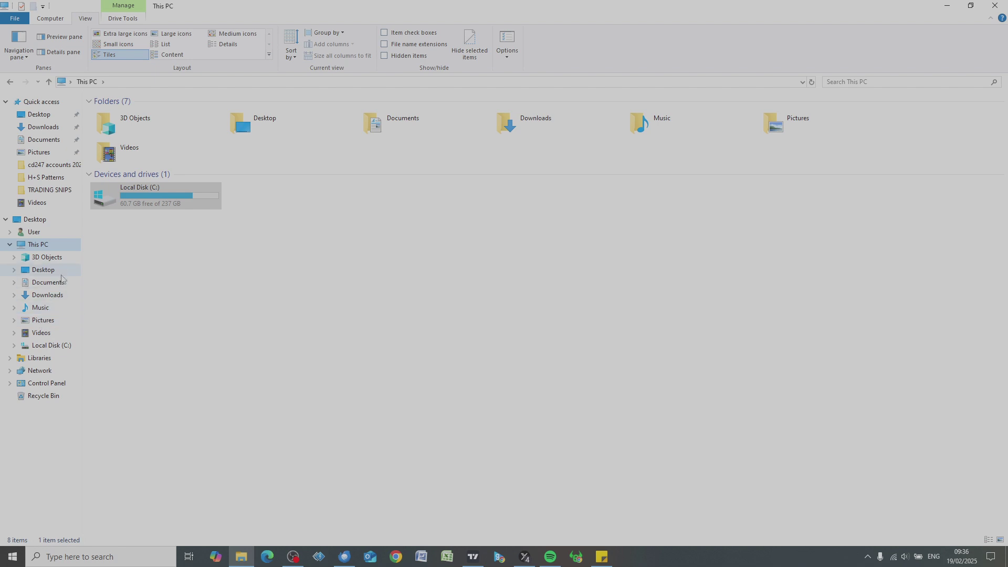
{"action": "left_click", "coordinate": [32, 284]}
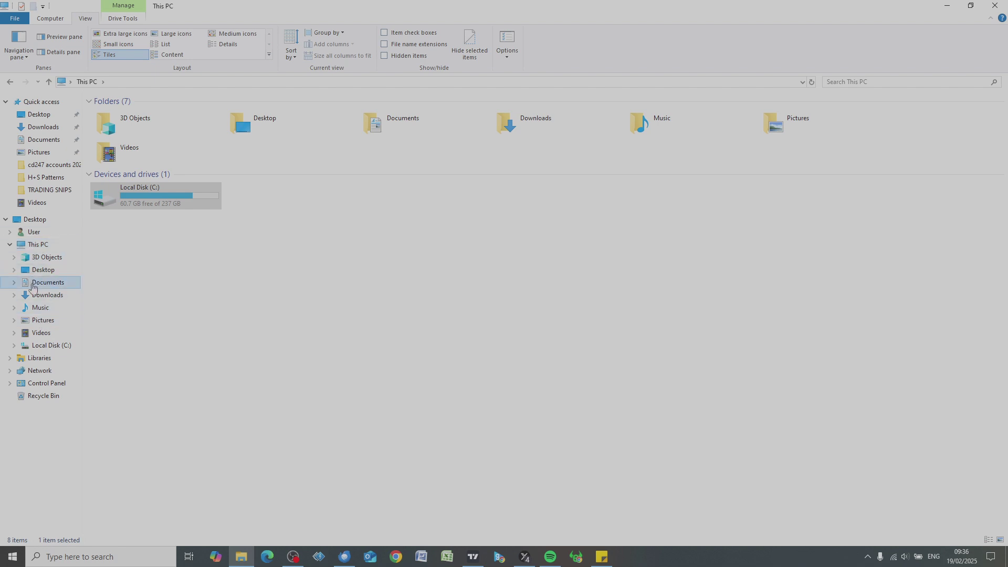
{"action": "left_click", "coordinate": [39, 321]}
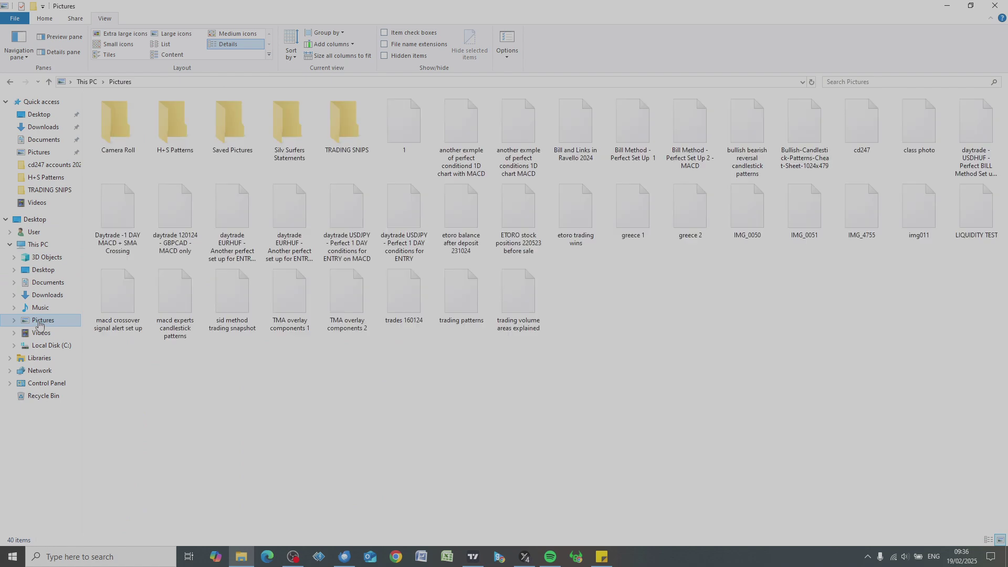
{"action": "left_click", "coordinate": [40, 295]}
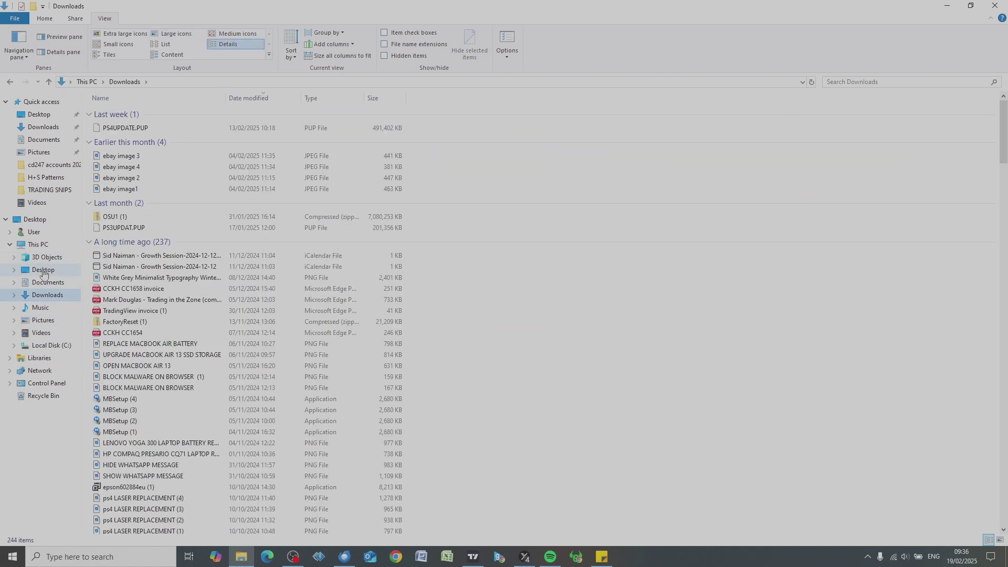
{"action": "left_click", "coordinate": [42, 270]}
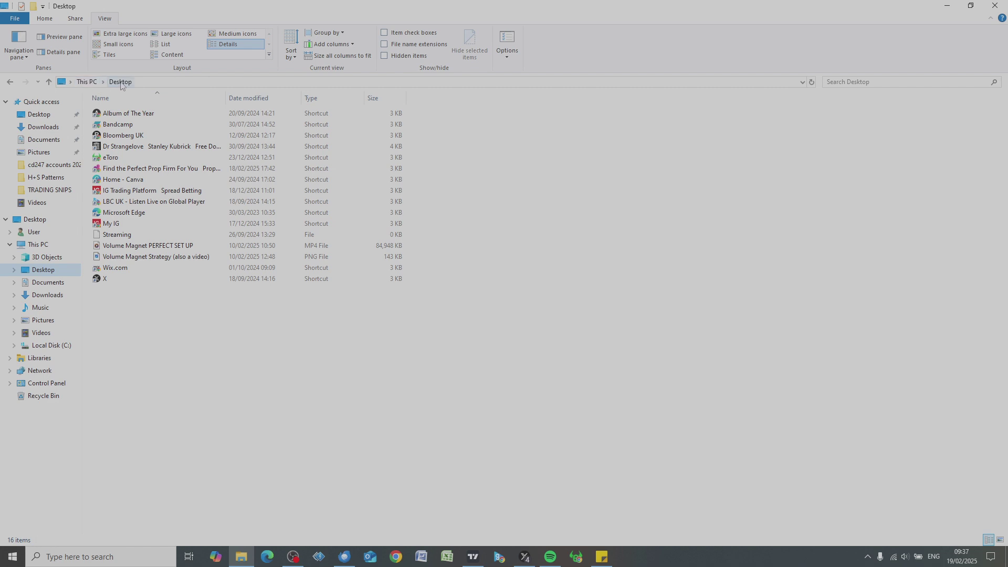
{"action": "left_click", "coordinate": [46, 283]}
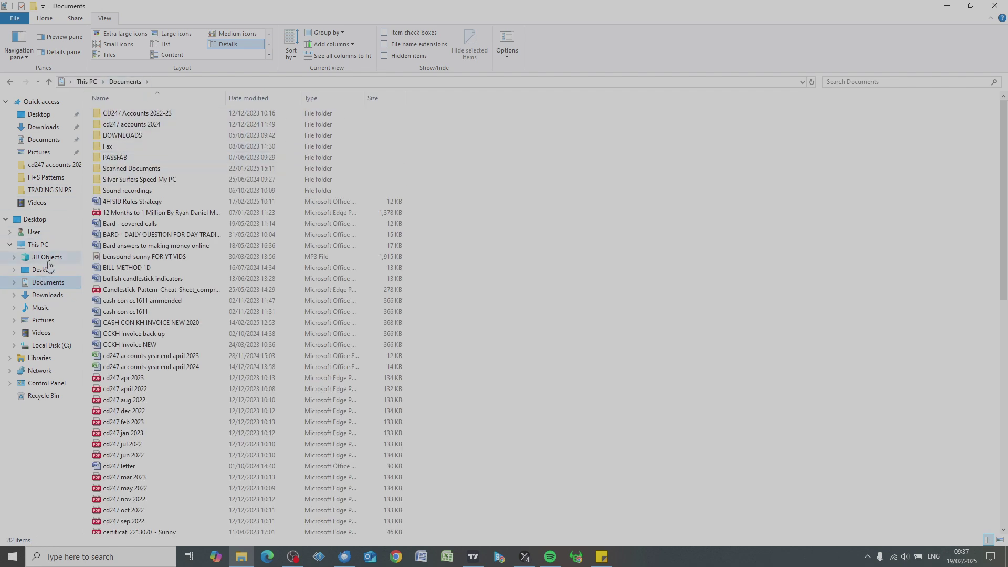
{"action": "left_click", "coordinate": [38, 244]}
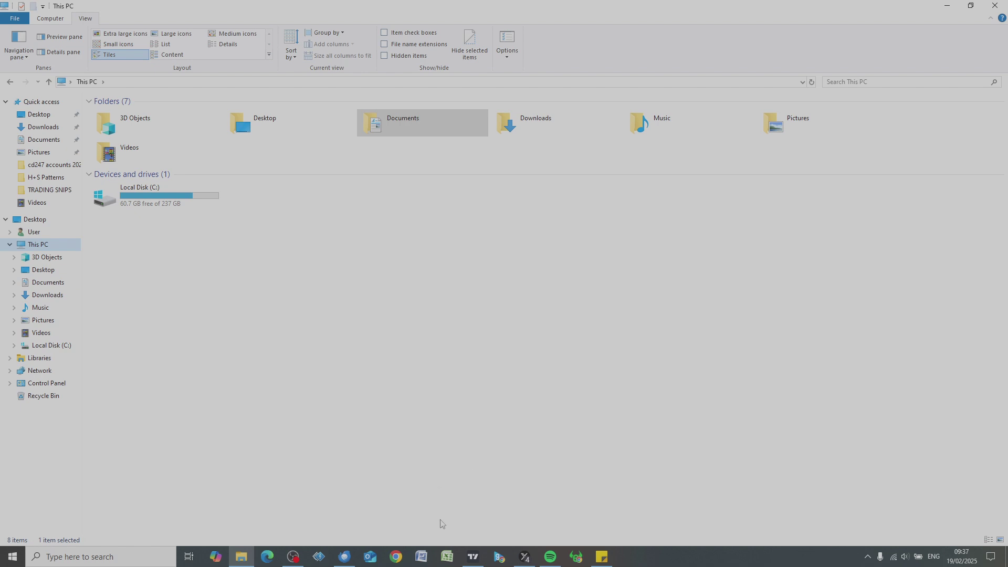
In Word's Save As dialog, browse Local Disk (C:) and Pictures, then cancel without saving
{"action": "left_click", "coordinate": [421, 558]}
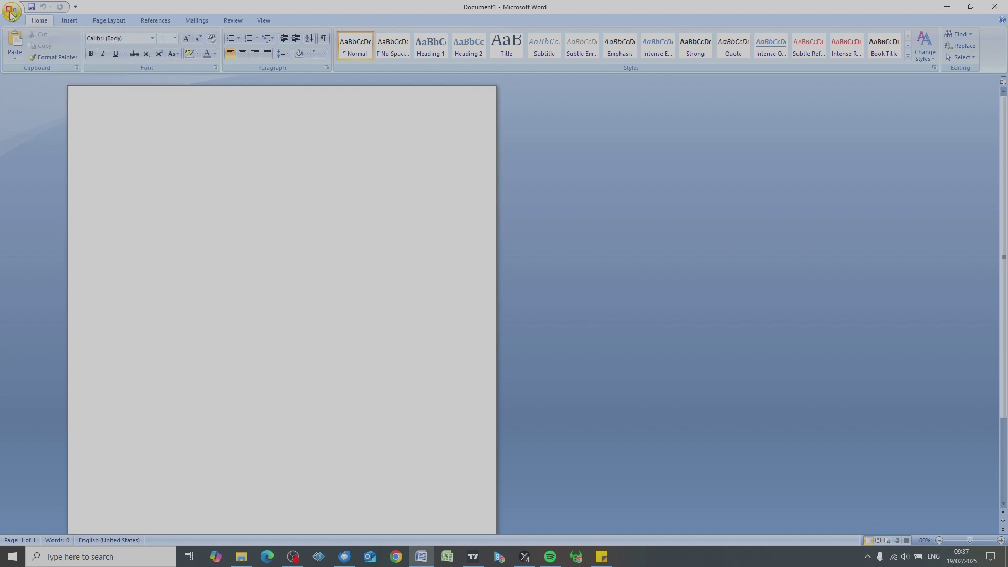
{"action": "left_click", "coordinate": [11, 12]}
{"action": "left_click", "coordinate": [30, 110]}
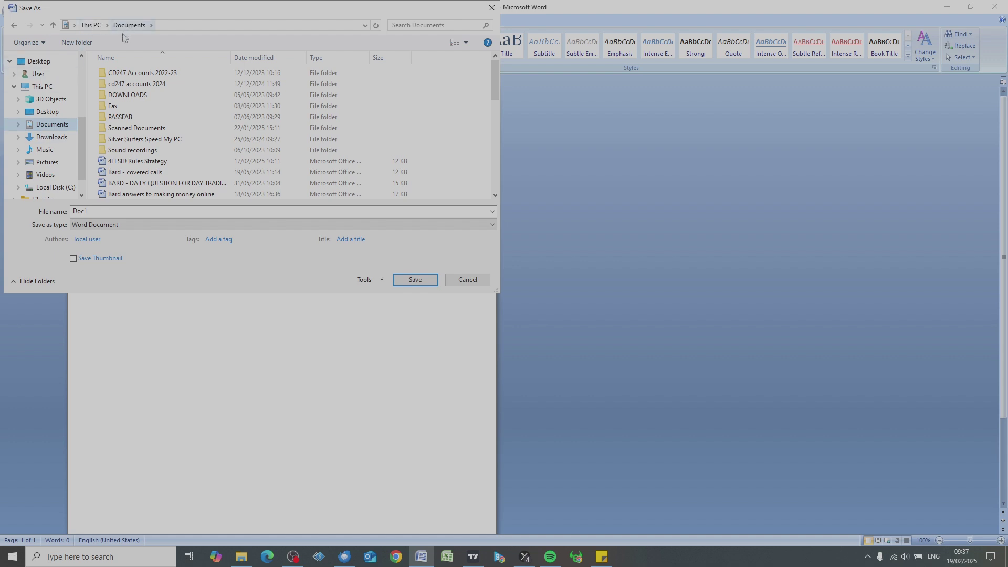
{"action": "left_click", "coordinate": [54, 187]}
{"action": "left_click", "coordinate": [47, 163]}
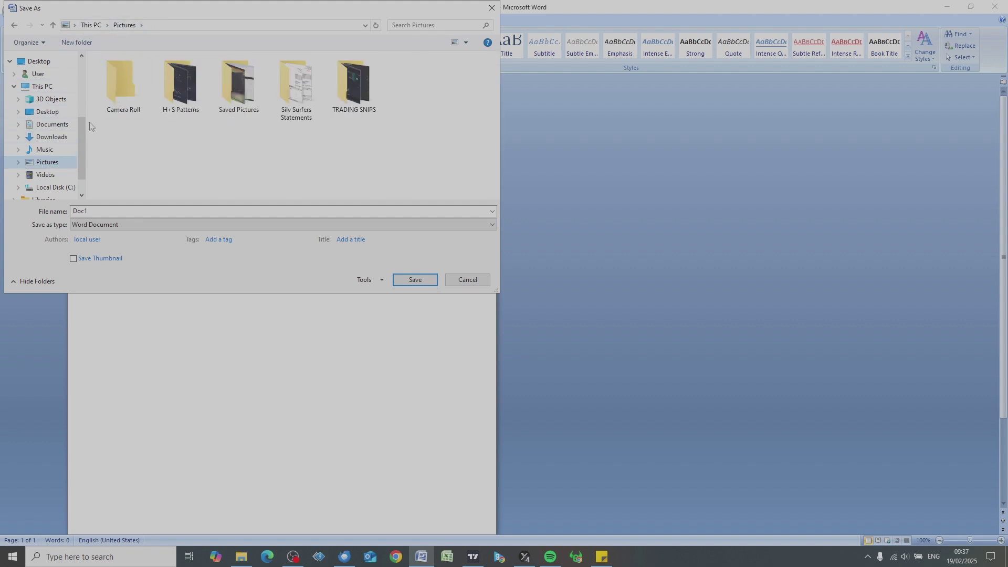
{"action": "left_click", "coordinate": [465, 278]}
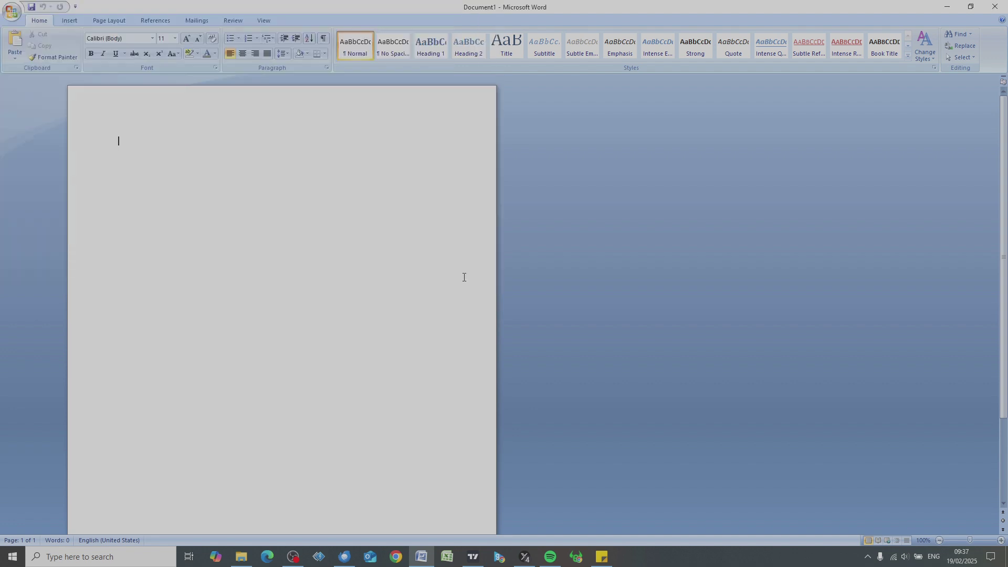
Close Word and the Explorer window, then reopen File Explorer from the taskbar
{"action": "left_click", "coordinate": [995, 7]}
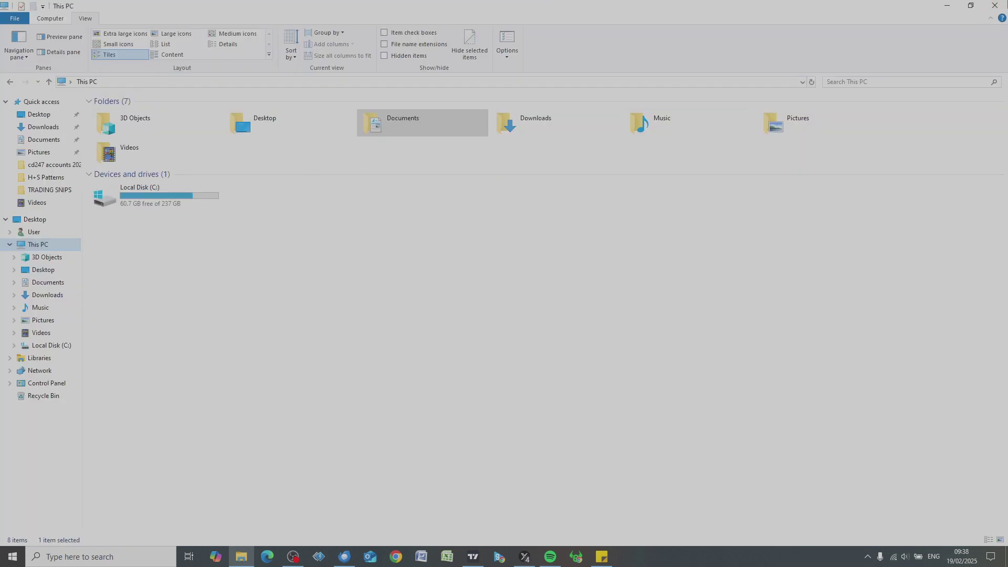
{"action": "left_click", "coordinate": [995, 6]}
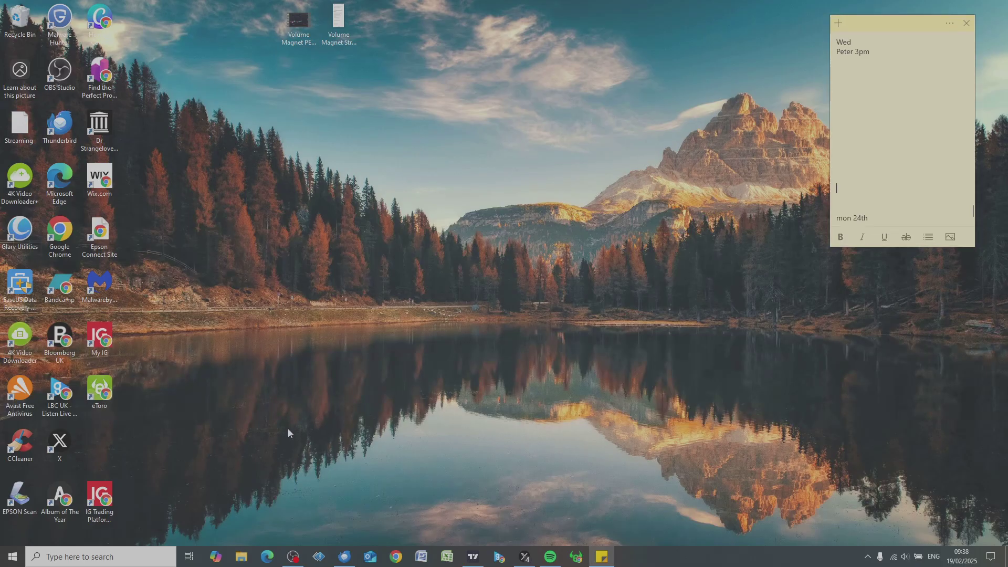
{"action": "left_click", "coordinate": [247, 562]}
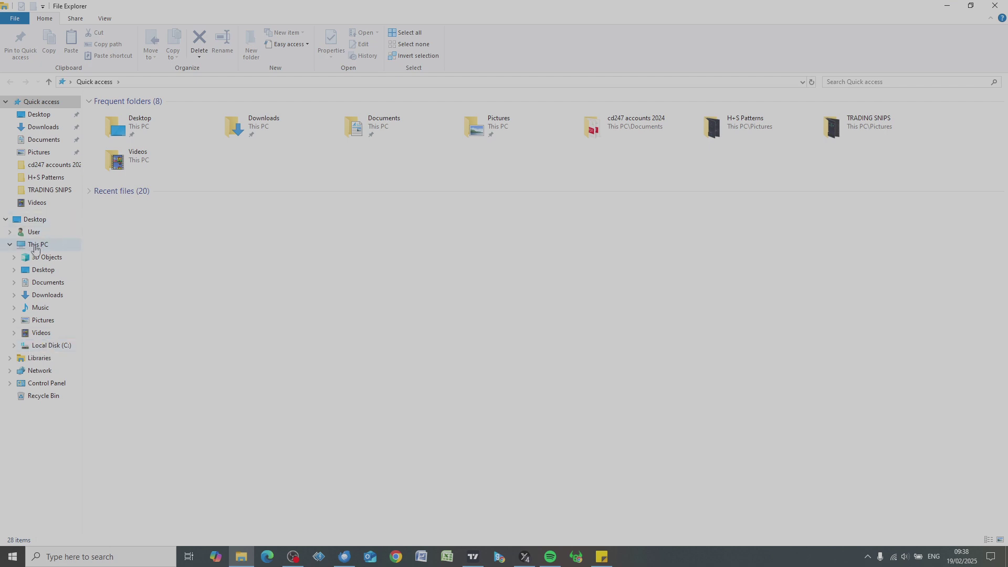
Browse This PC's Documents, Pictures and Videos folders, then return to This PC
{"action": "left_click", "coordinate": [35, 245]}
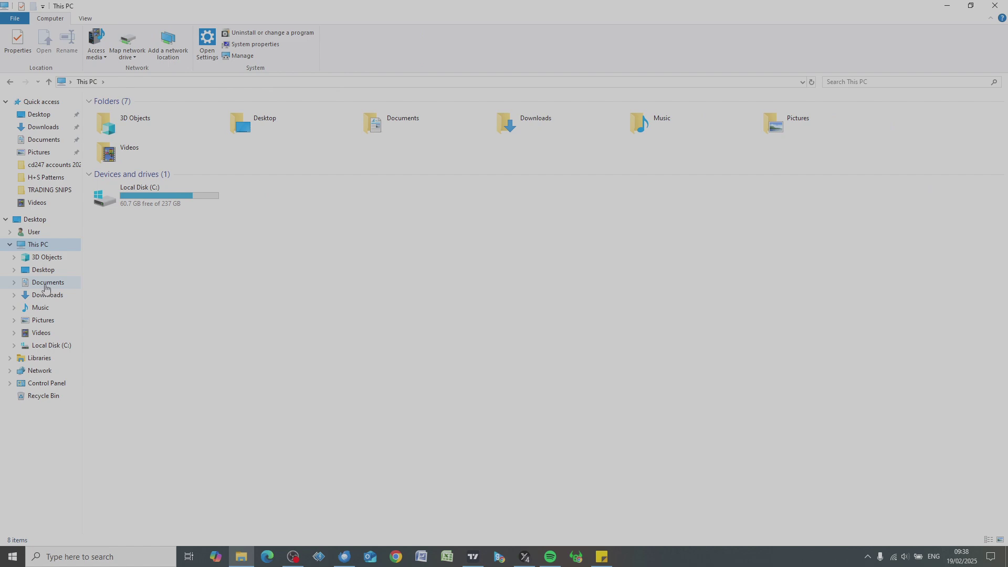
{"action": "left_click", "coordinate": [45, 284]}
{"action": "left_click", "coordinate": [37, 321]}
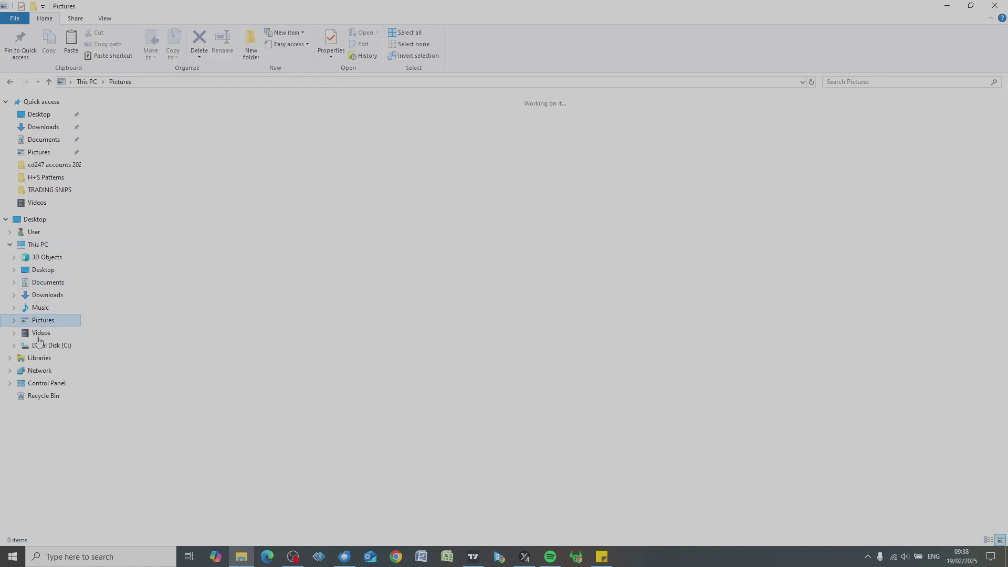
{"action": "left_click", "coordinate": [40, 333]}
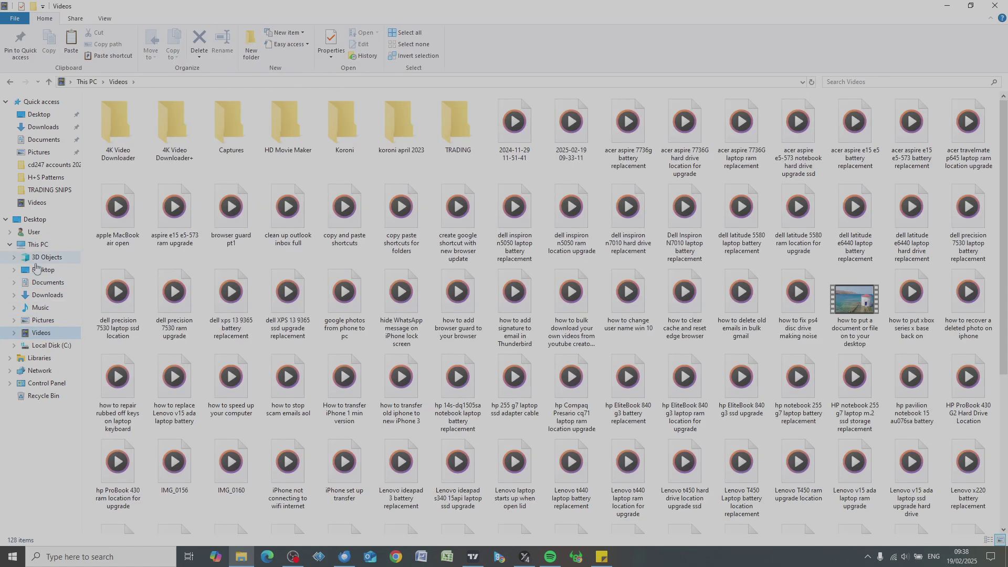
{"action": "left_click", "coordinate": [38, 244]}
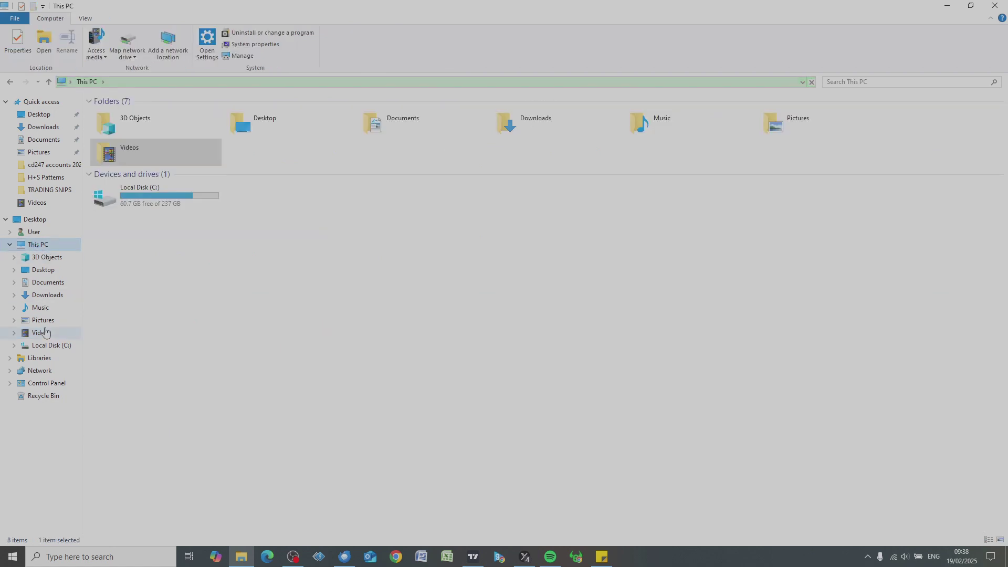